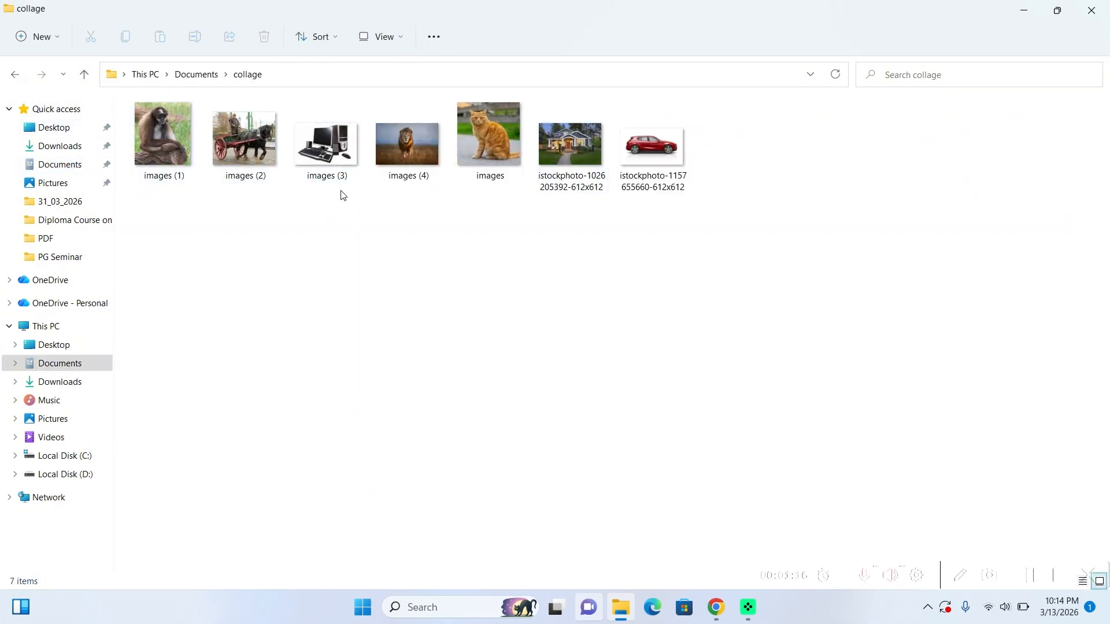
# Step: Look through the animal, horse cart, computer, house and car images in the collage folder
pyautogui.click(419, 164)
pyautogui.click(485, 167)
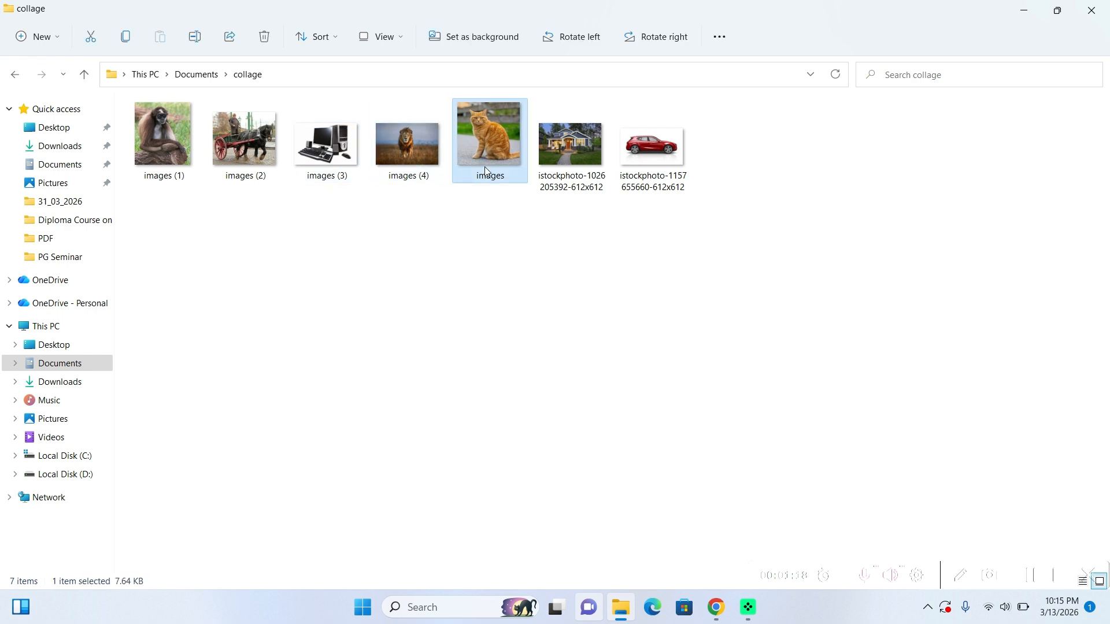
pyautogui.click(590, 171)
pyautogui.click(661, 164)
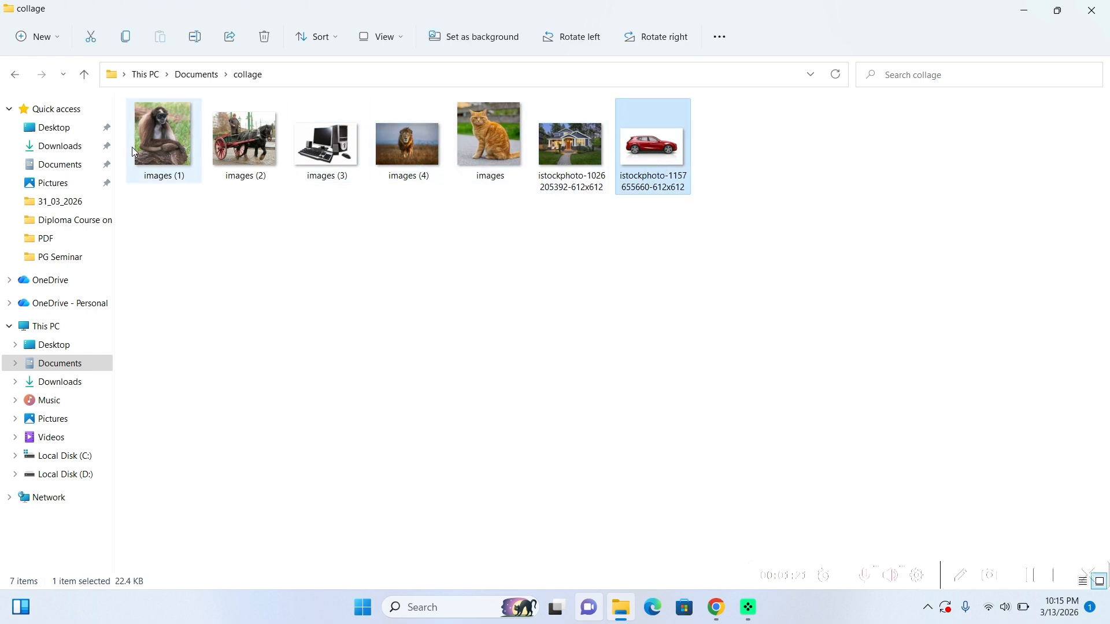
pyautogui.click(199, 167)
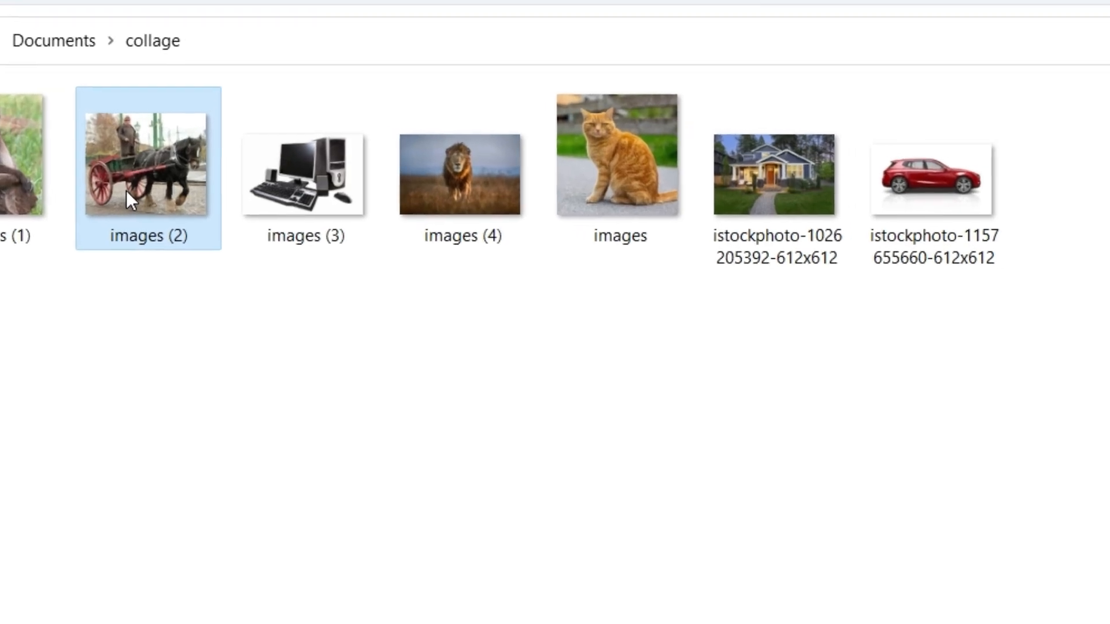
pyautogui.doubleClick(126, 202)
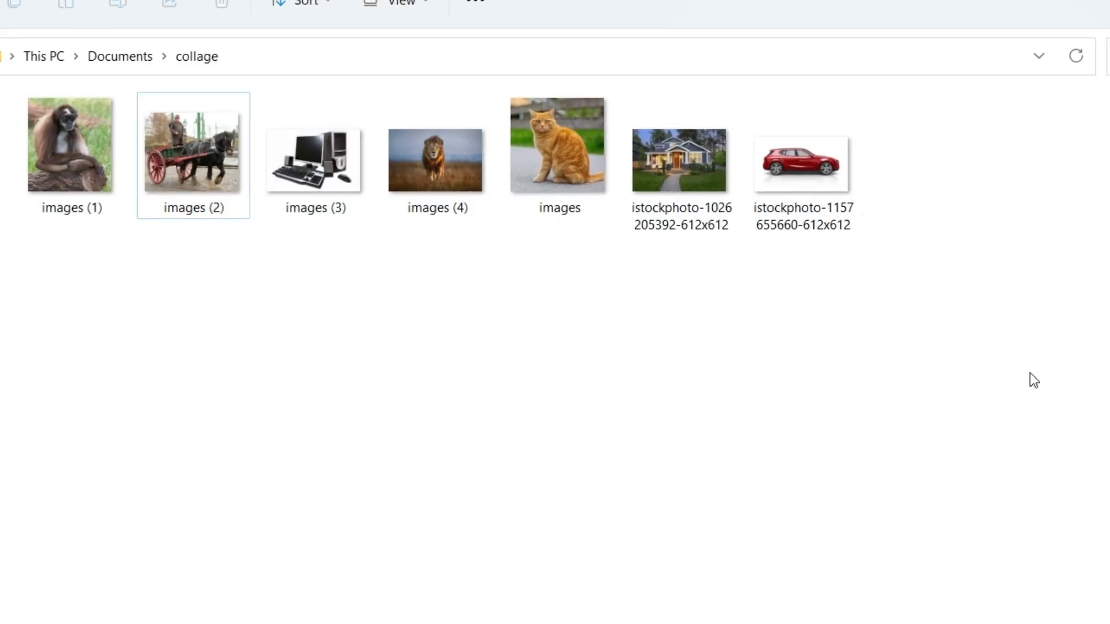
pyautogui.moveTo(1028, 359)
pyautogui.mouseDown()
pyautogui.moveTo(126, 144)
pyautogui.moveTo(71, 133)
pyautogui.moveTo(23, 168)
pyautogui.mouseUp()
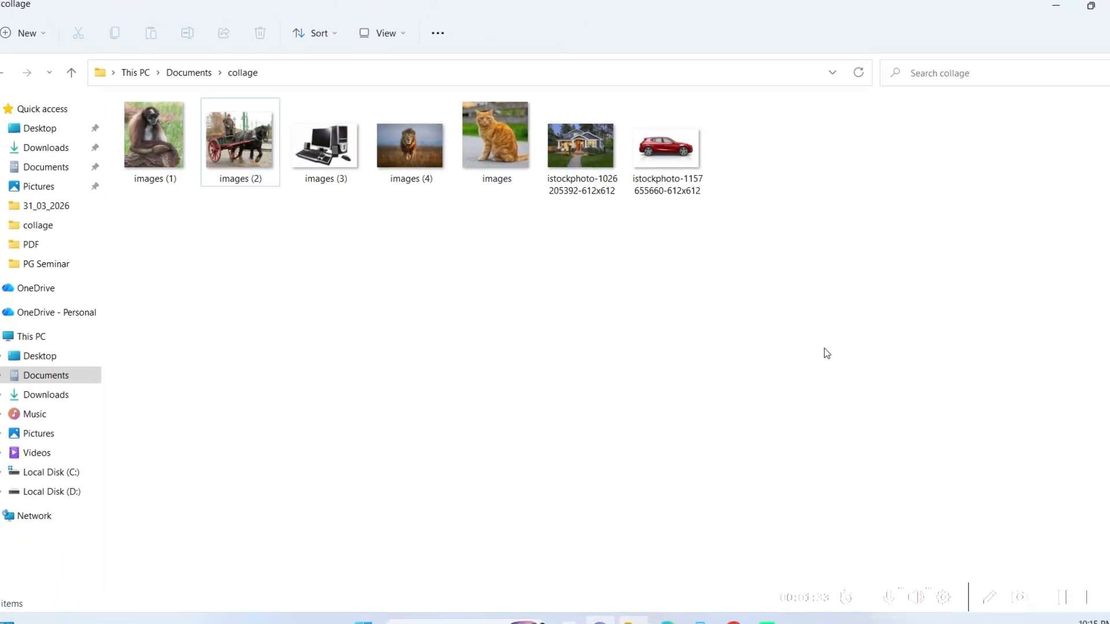
pyautogui.moveTo(983, 415); pyautogui.dragTo(1, 134)
pyautogui.moveTo(87, 128); pyautogui.dragTo(87, 129)
# Step: Switch to Gemini and attach all seven images from the collage folder to the prompt of a new chat
pyautogui.click(497, 498)
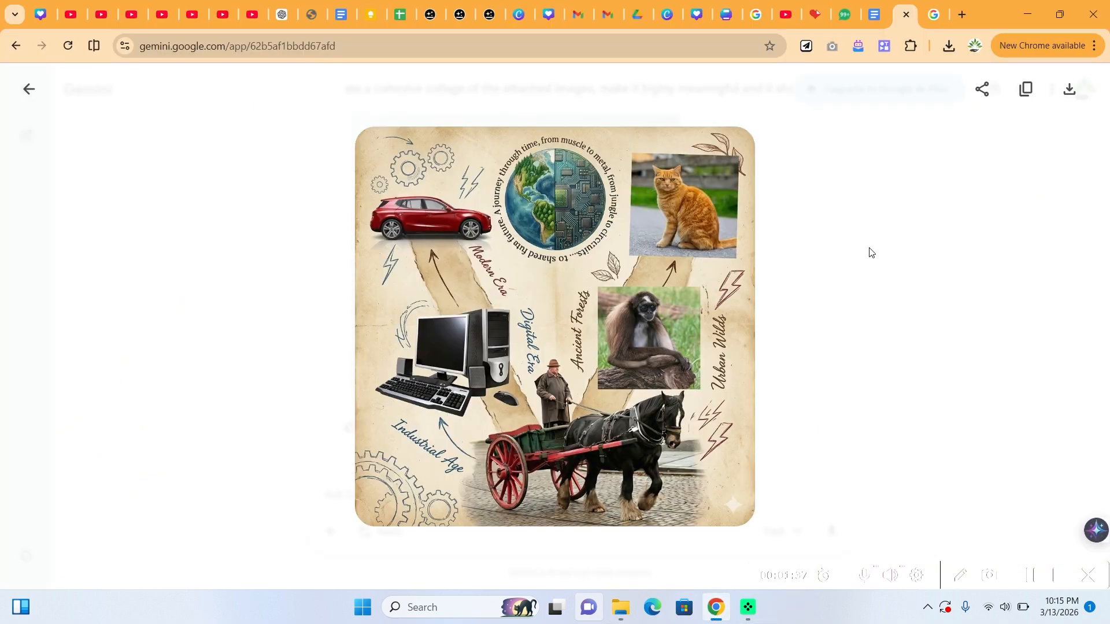
pyautogui.click(872, 252)
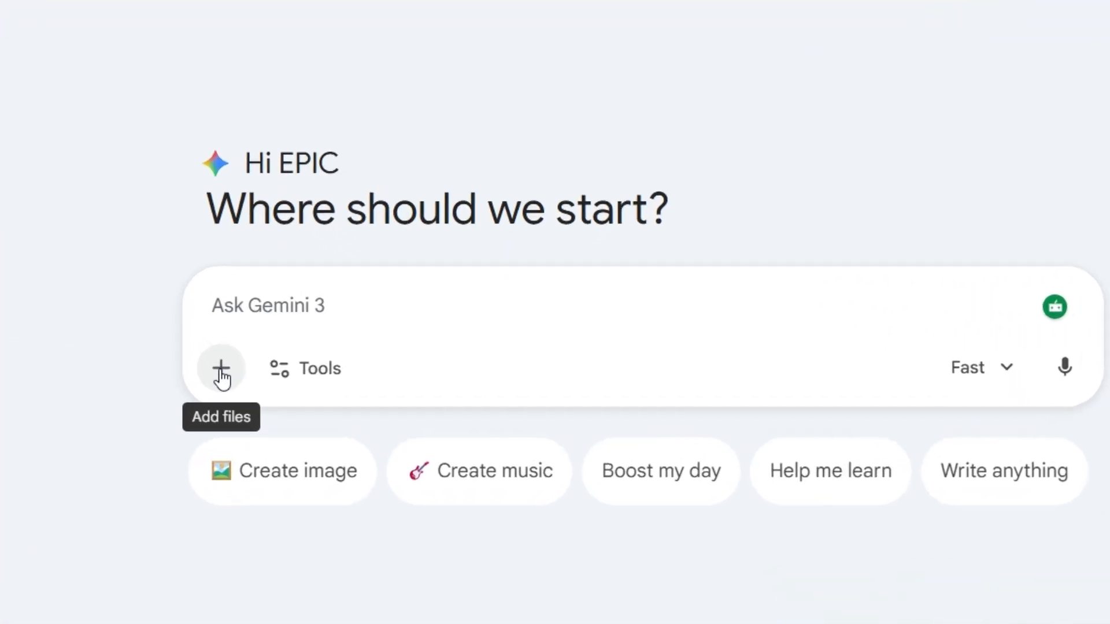
pyautogui.click(182, 312)
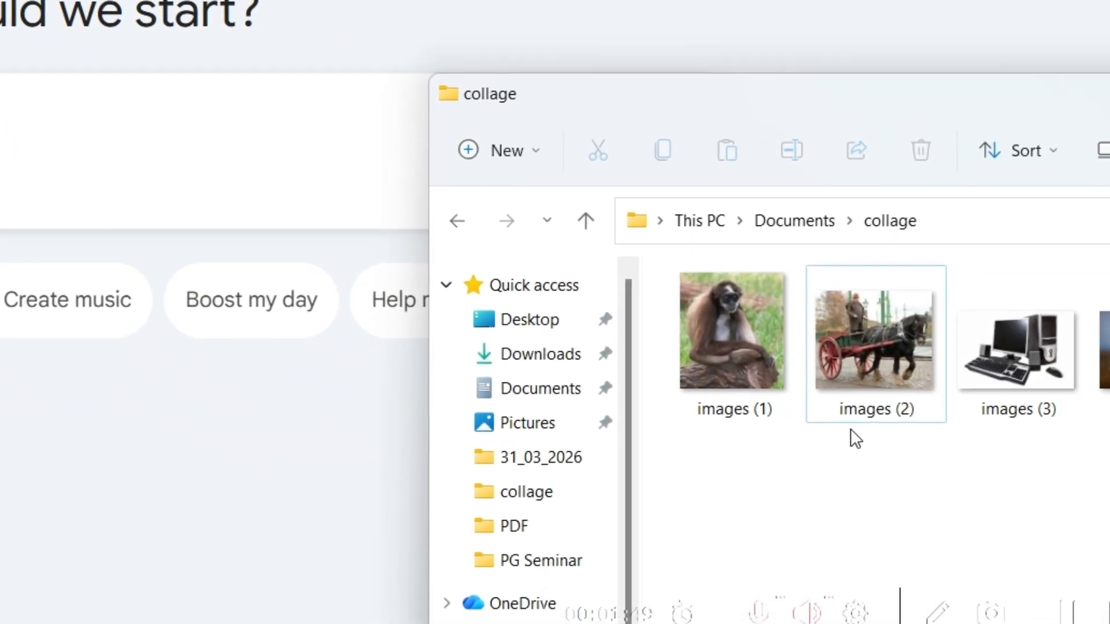
pyautogui.click(201, 198)
pyautogui.hotkey('ctrl', 'a')
pyautogui.moveTo(636, 304); pyautogui.dragTo(126, 87)
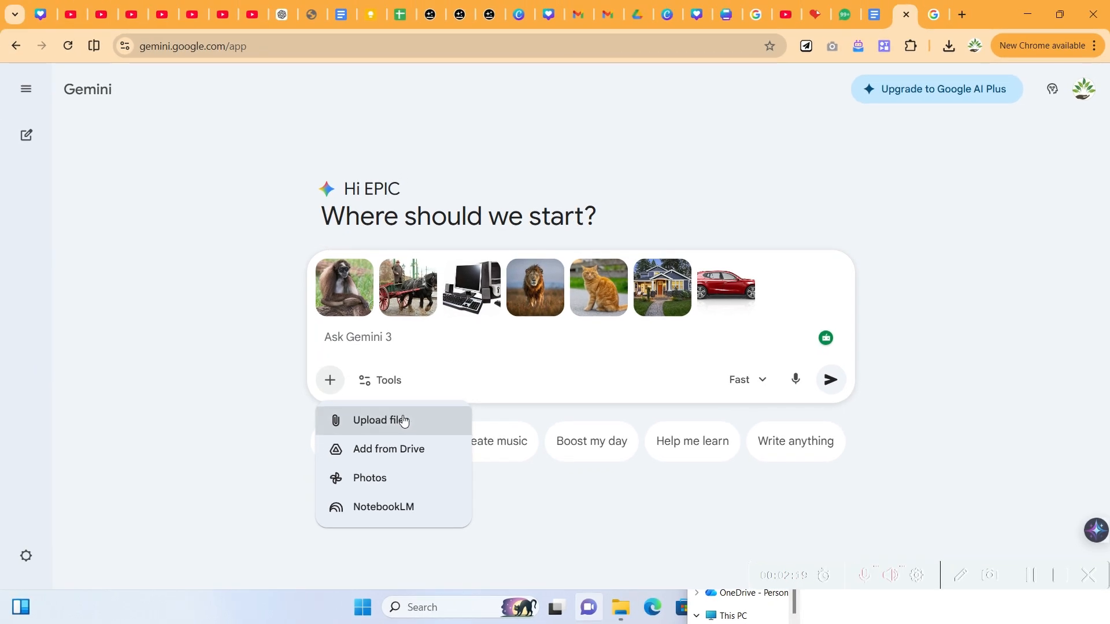
# Step: Try to upload all seven images of the collage folder through the file picker as well
pyautogui.click(404, 420)
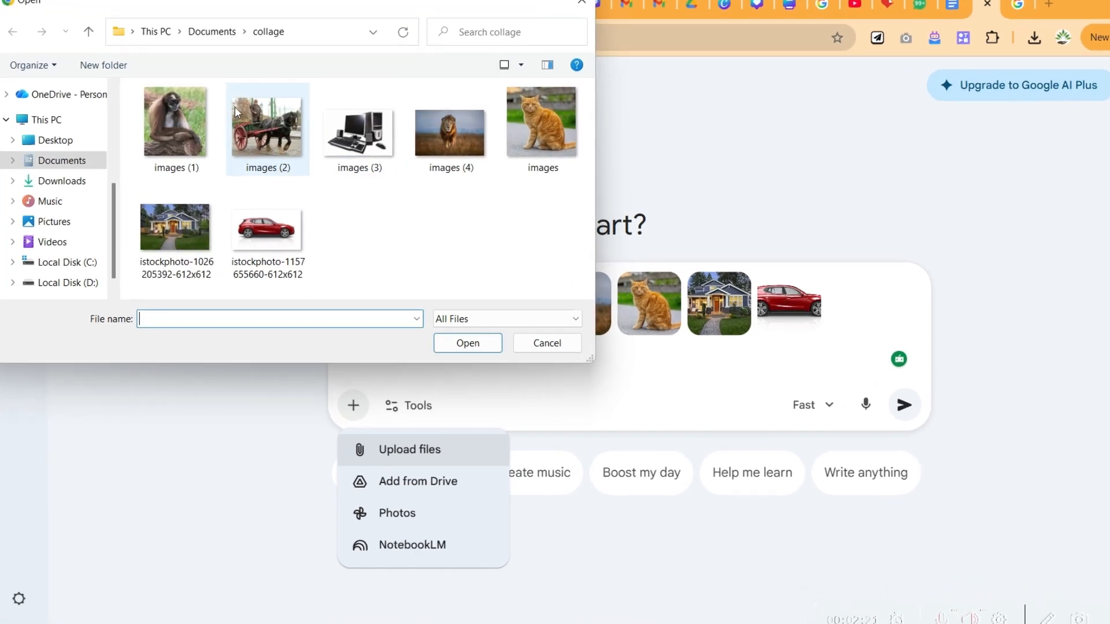
pyautogui.click(393, 150)
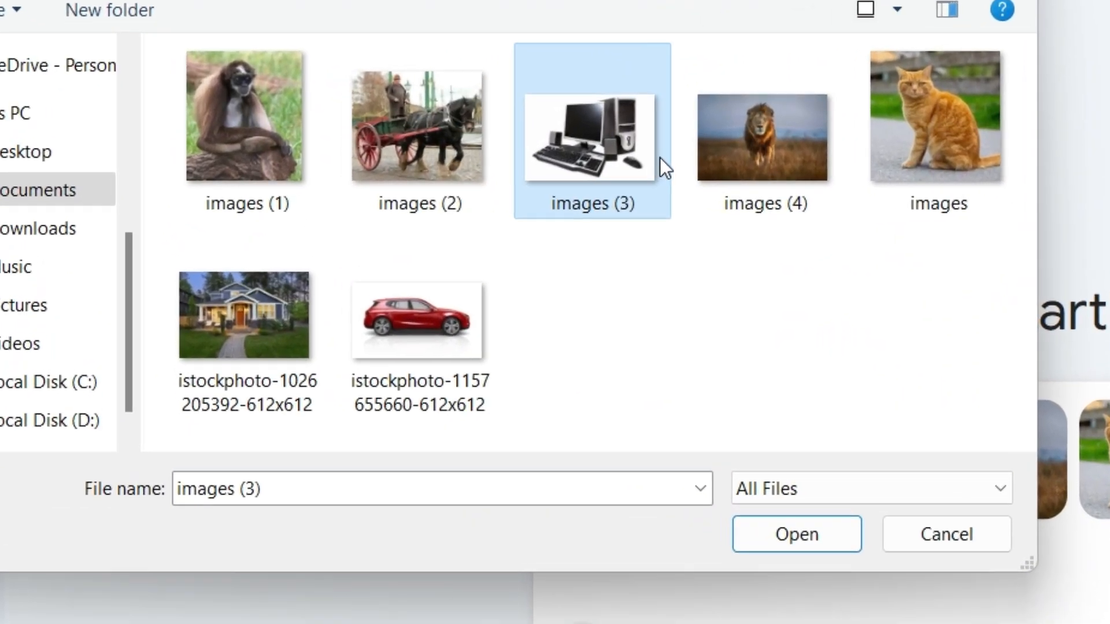
pyautogui.hotkey('ctrl', 'a')
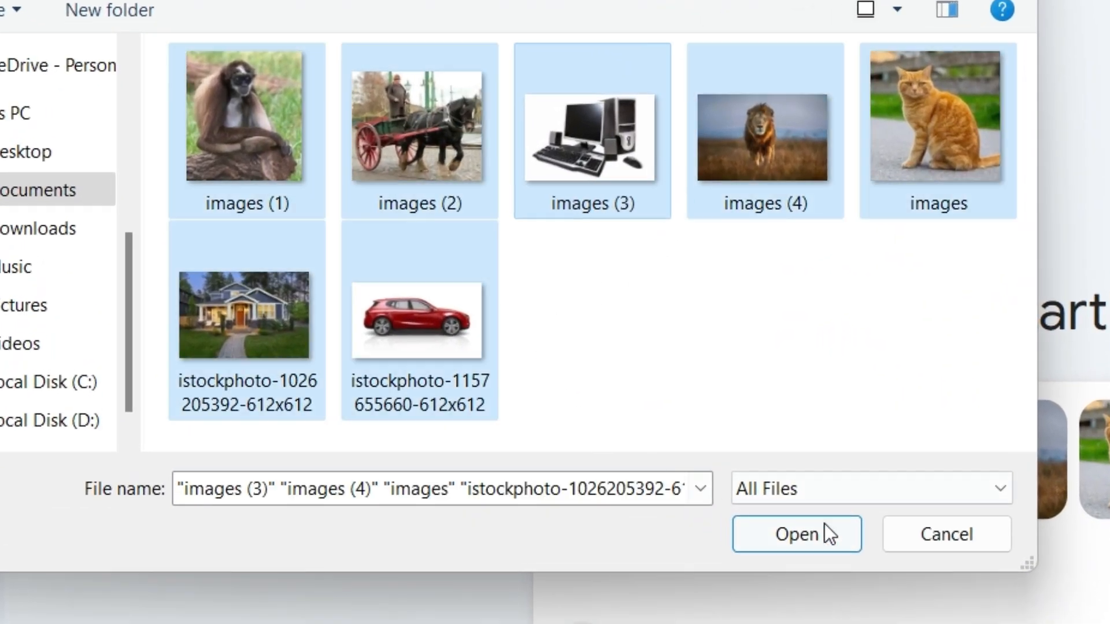
pyautogui.click(813, 535)
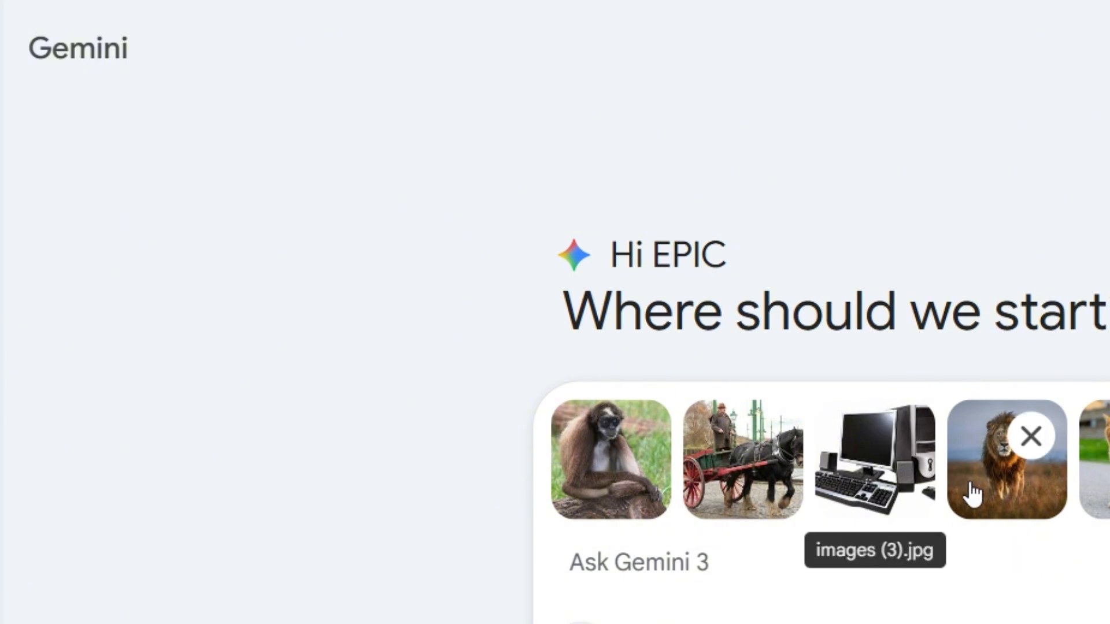
# Step: Ask for a cohesive, highly meaningful collage of the attached images that tells a story, makes all of them relevant and combines some where necessary
pyautogui.click(711, 564)
pyautogui.hotkey('ctrl', 'v')
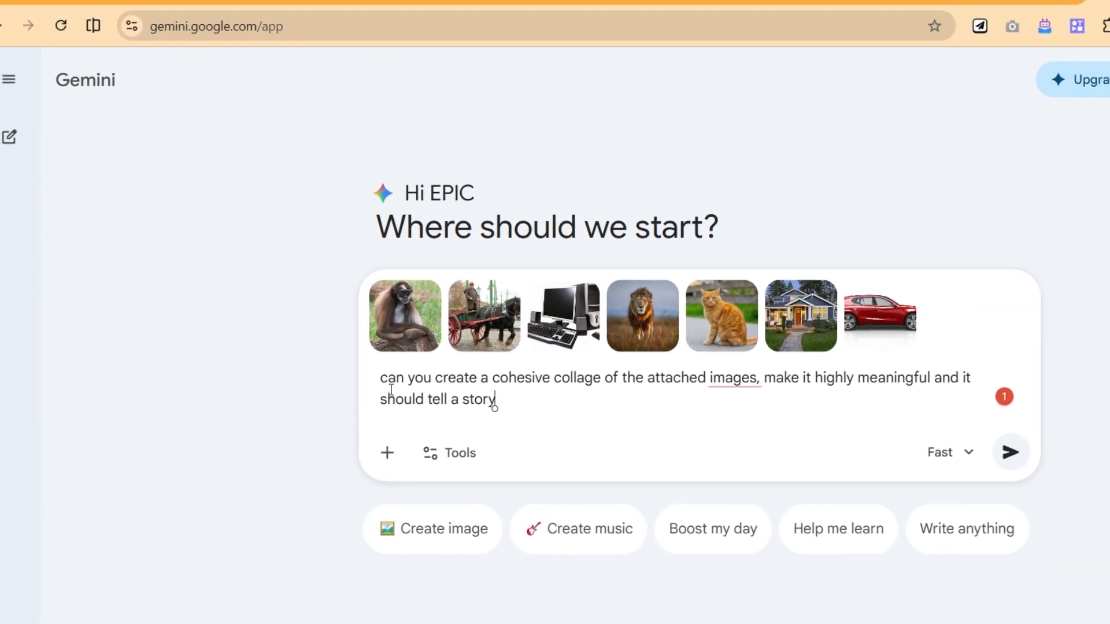
pyautogui.write('make')
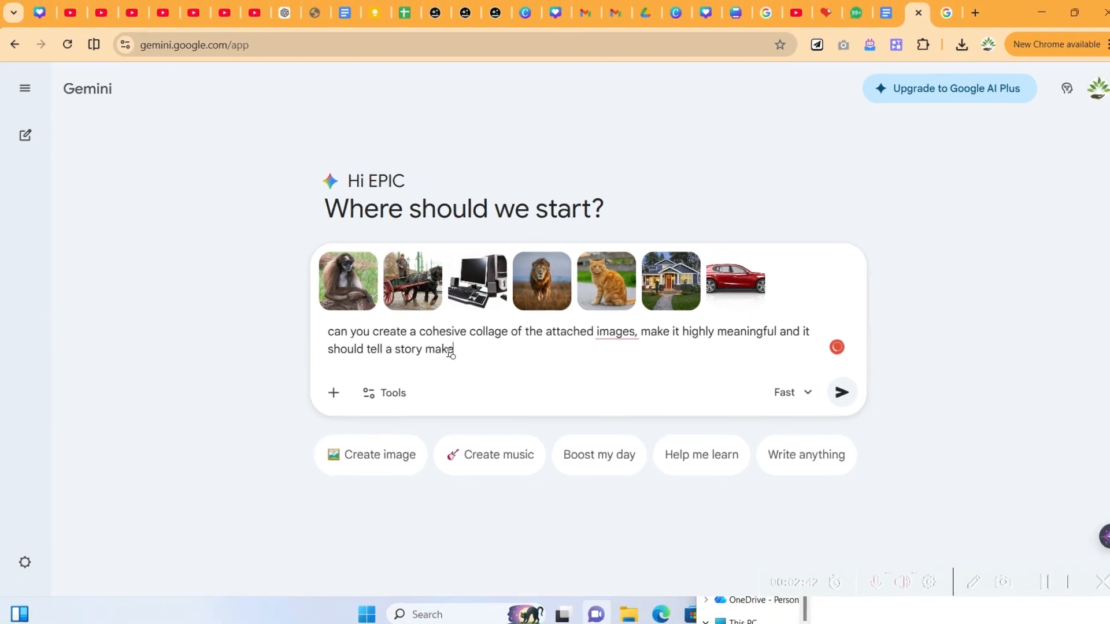
pyautogui.write(' al')
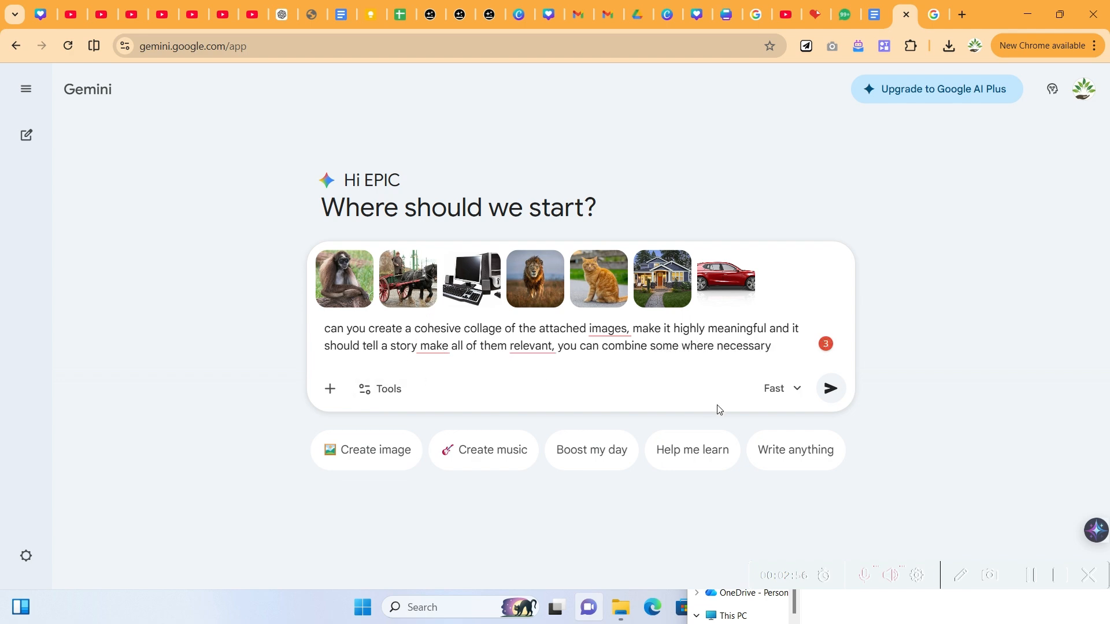
pyautogui.click(831, 388)
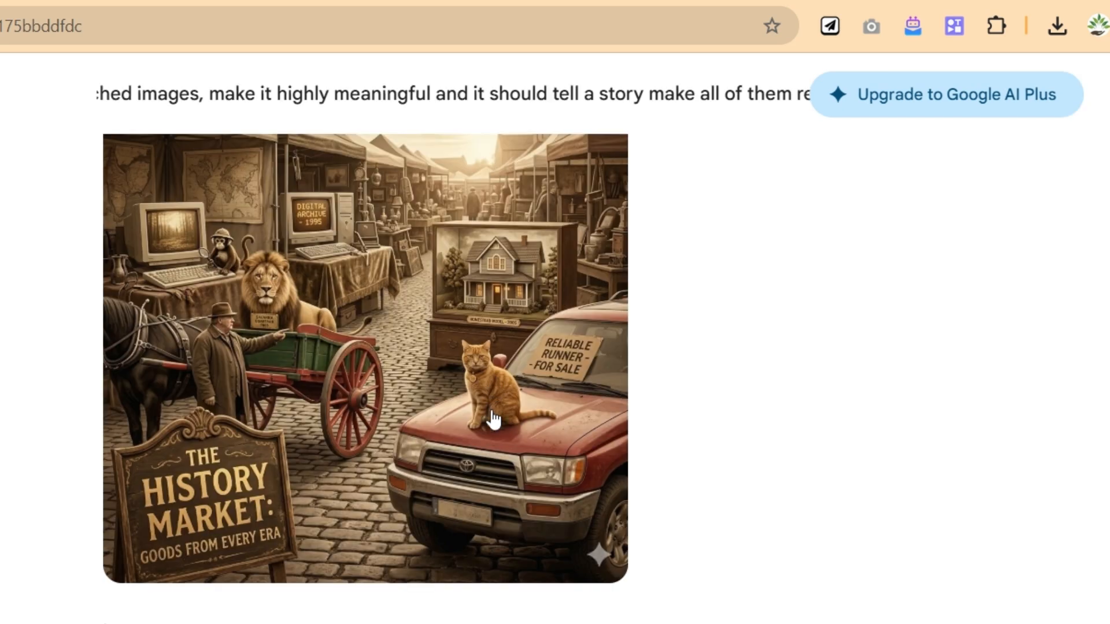
# Step: Open the generated collage in the enlarged view and create a shareable public link to it
pyautogui.click(429, 334)
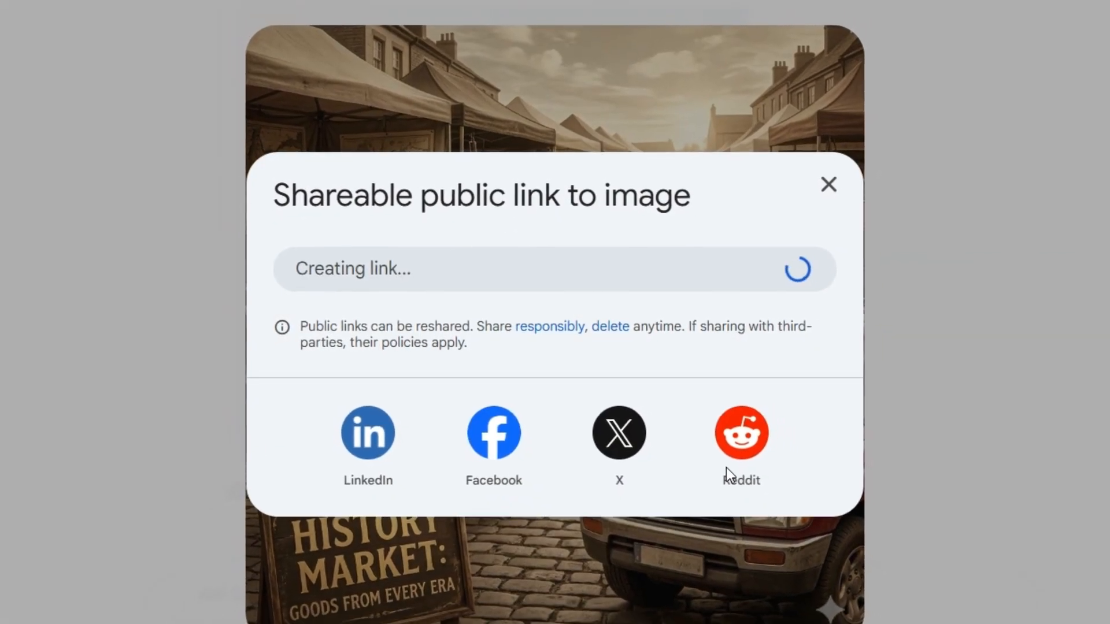
pyautogui.click(786, 277)
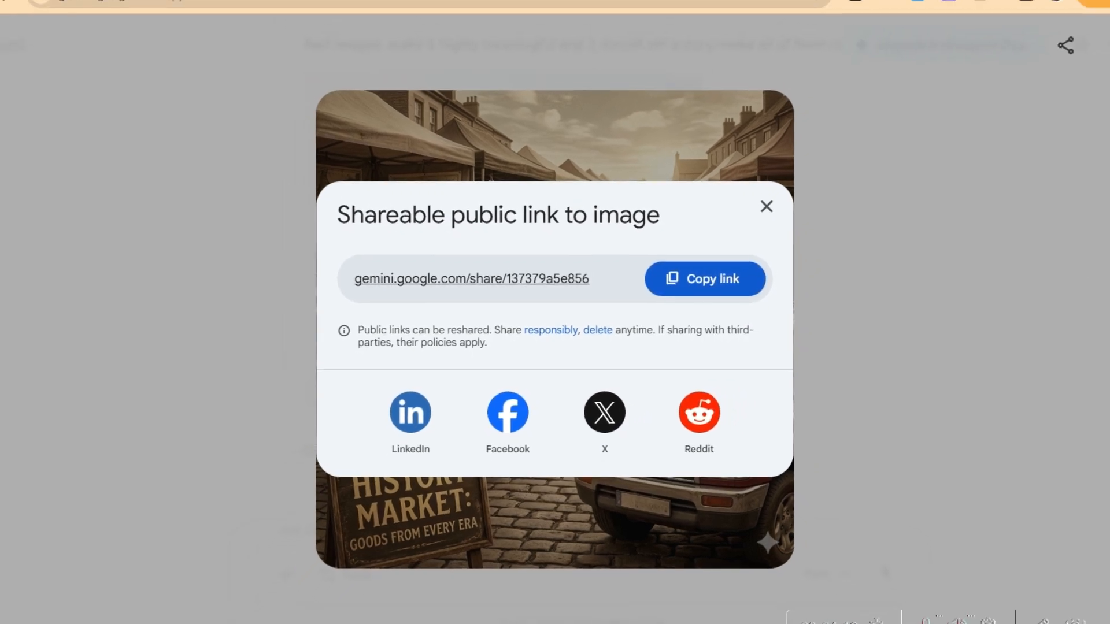
pyautogui.click(758, 211)
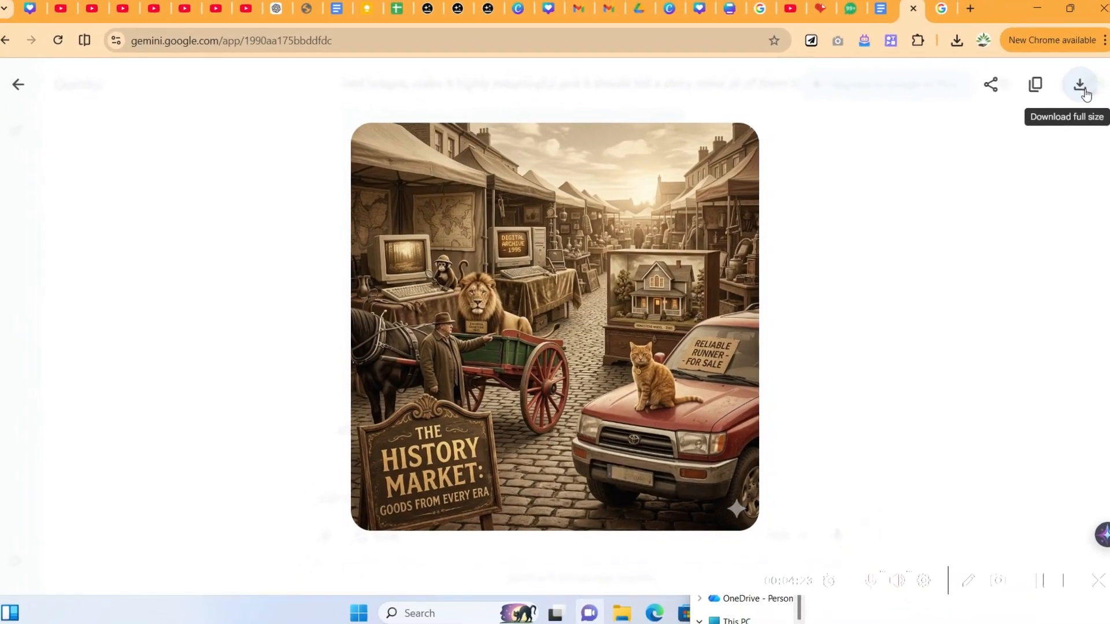
# Step: Download the collage at full size and open the downloaded PNG for a closer look, closing the viewer when done
pyautogui.click(1071, 90)
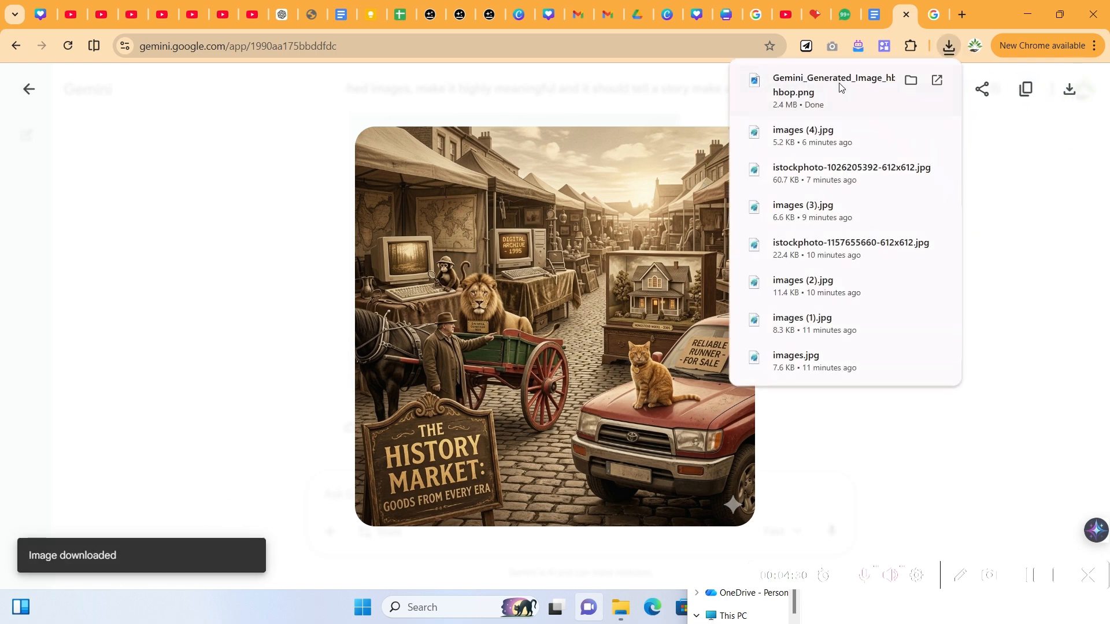
pyautogui.click(839, 84)
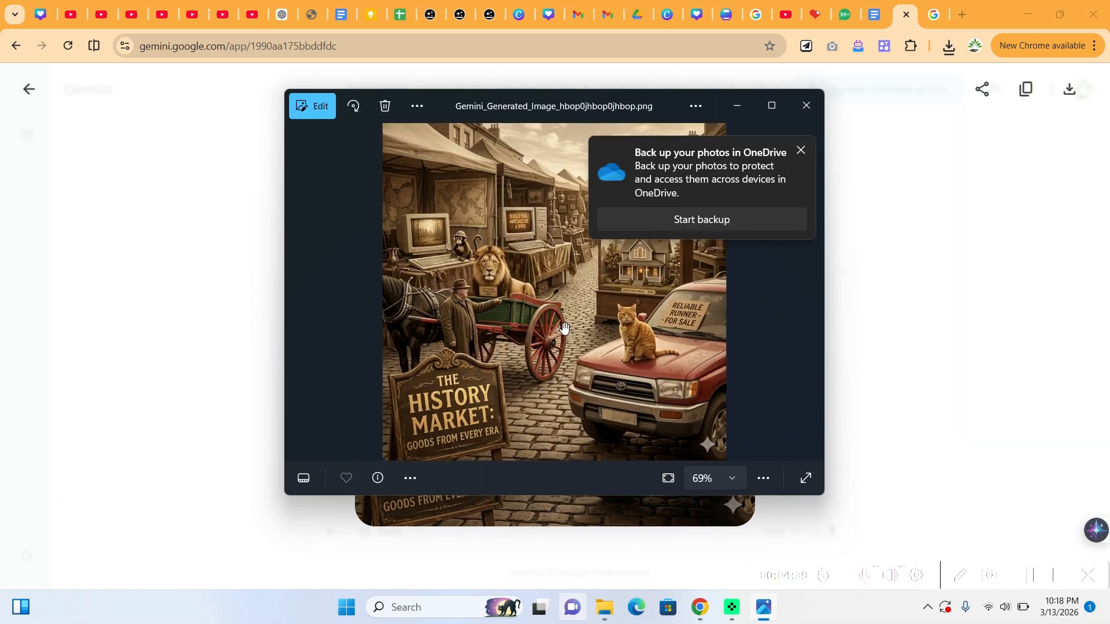
pyautogui.scroll(1, 565, 328)
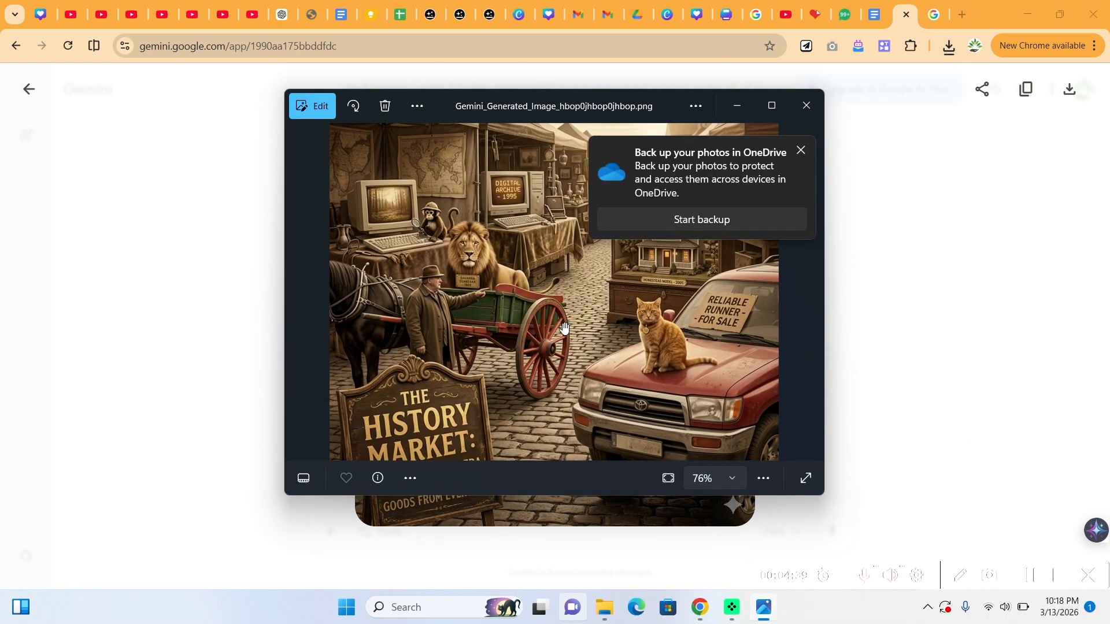
pyautogui.click(807, 106)
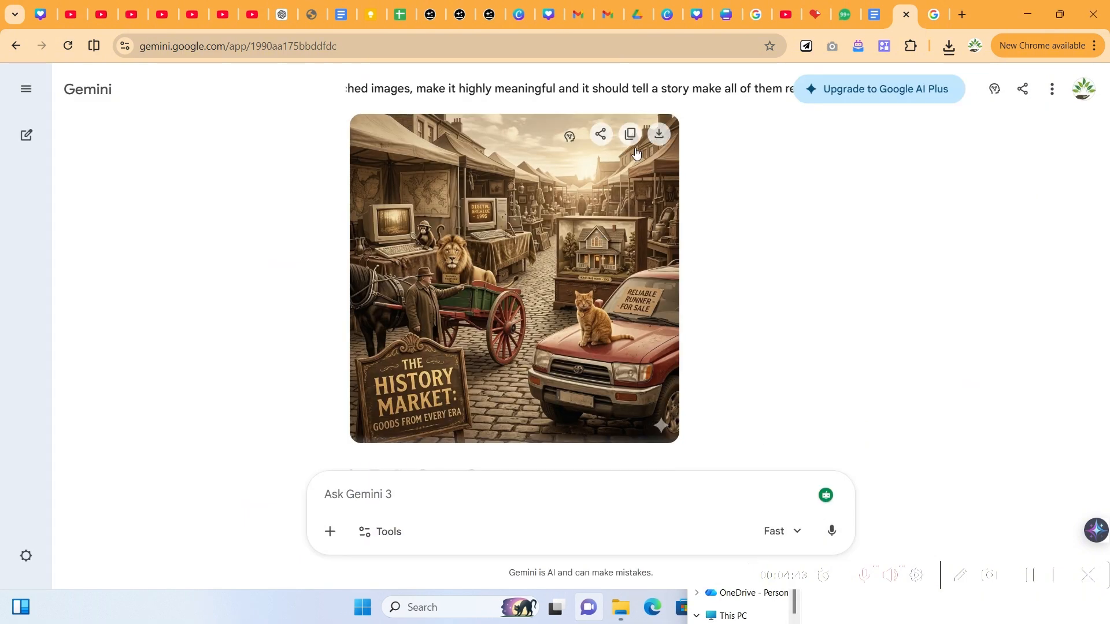